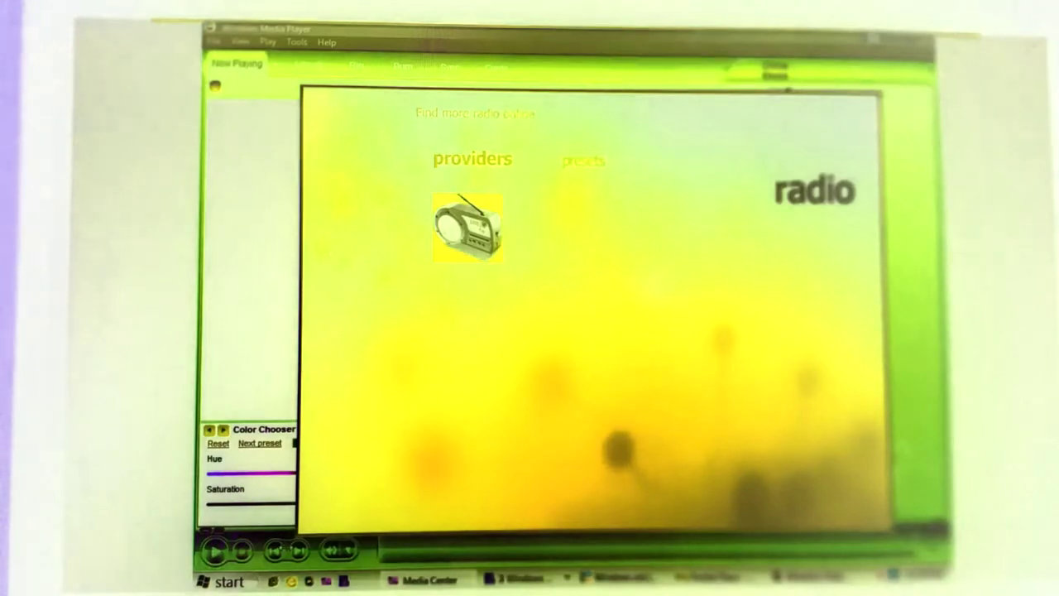
Step: Open the Windows Start menu over the Media Center radio page
{"action": "left_click", "coordinate": [229, 582]}
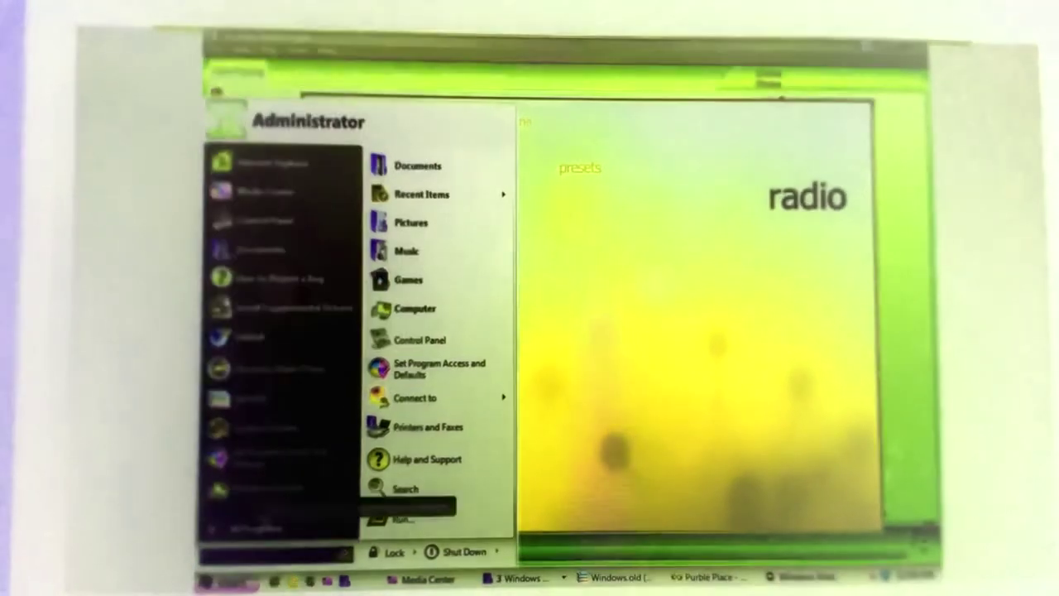
Step: Show All Programs in the Start menu and expand the Accessories group
{"action": "left_click", "coordinate": [257, 527]}
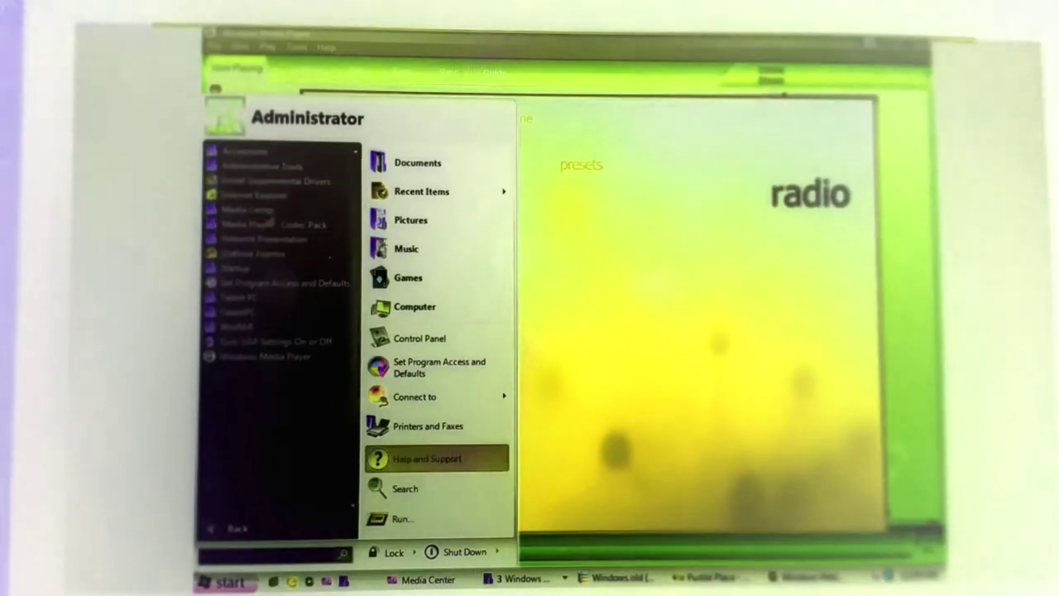
{"action": "left_click", "coordinate": [245, 151]}
Step: Return to the pinned programs list, then dismiss the Start menu to reveal the radio page
{"action": "left_click", "coordinate": [268, 527]}
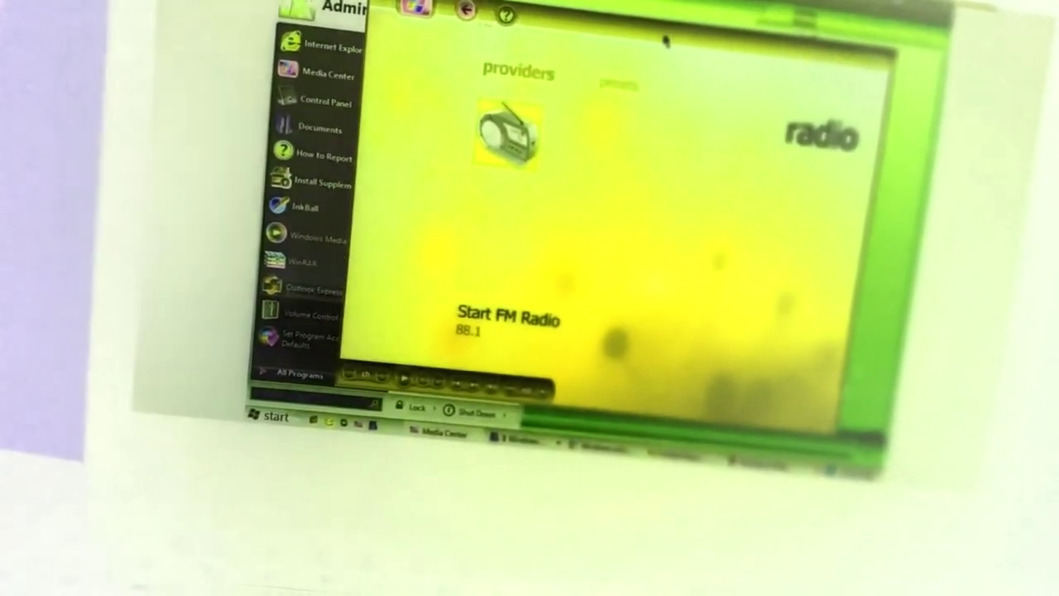
{"action": "left_click", "coordinate": [600, 76]}
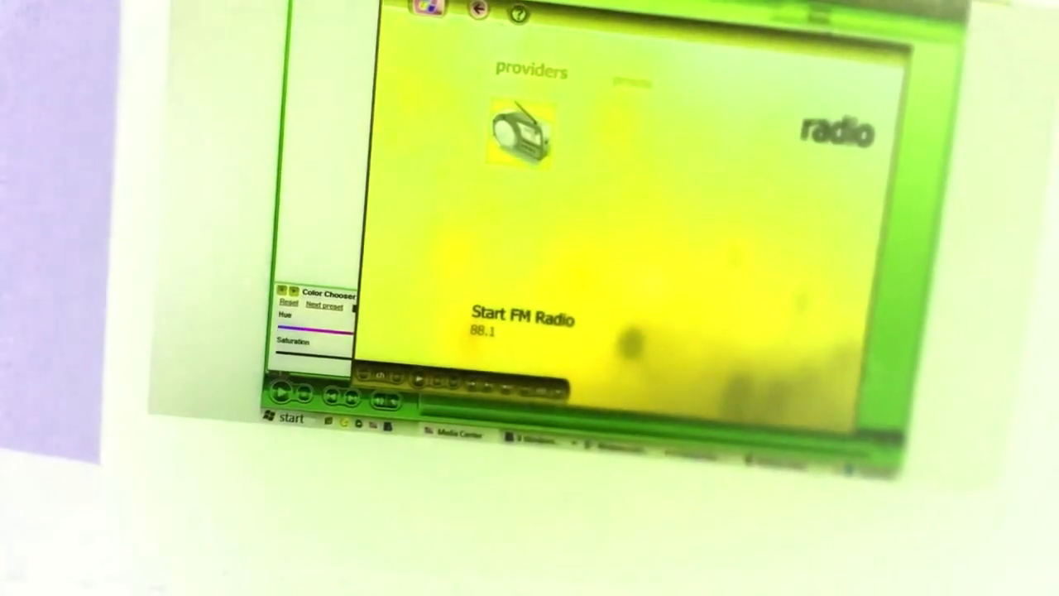